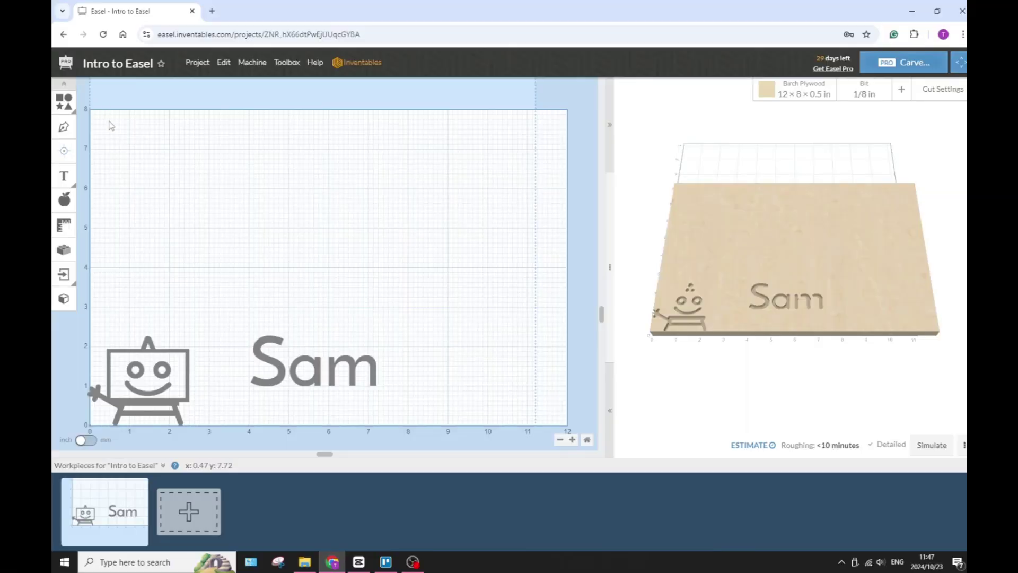
- Look over the Project menu, then collapse and restore the drawing tools panel
{"action": "left_click", "coordinate": [198, 62]}
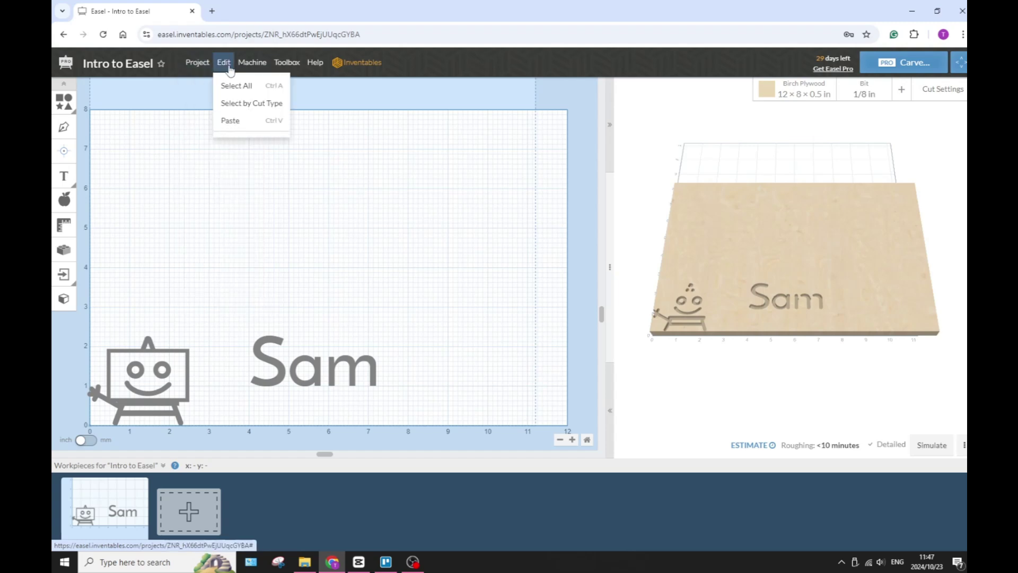
{"action": "mouse_move", "coordinate": [253, 64]}
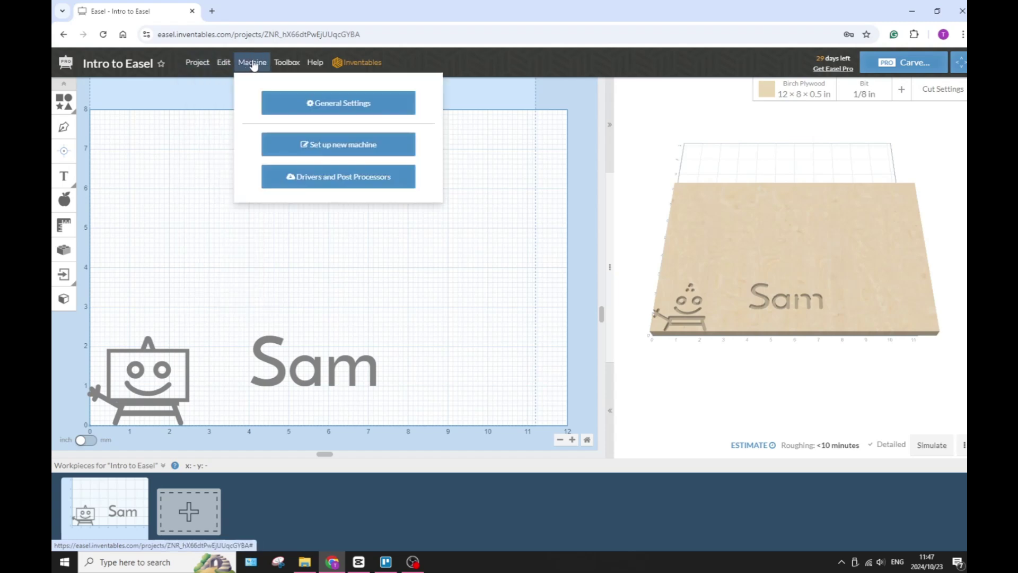
{"action": "left_click", "coordinate": [63, 85]}
{"action": "left_click", "coordinate": [64, 86]}
{"action": "mouse_move", "coordinate": [64, 101]}
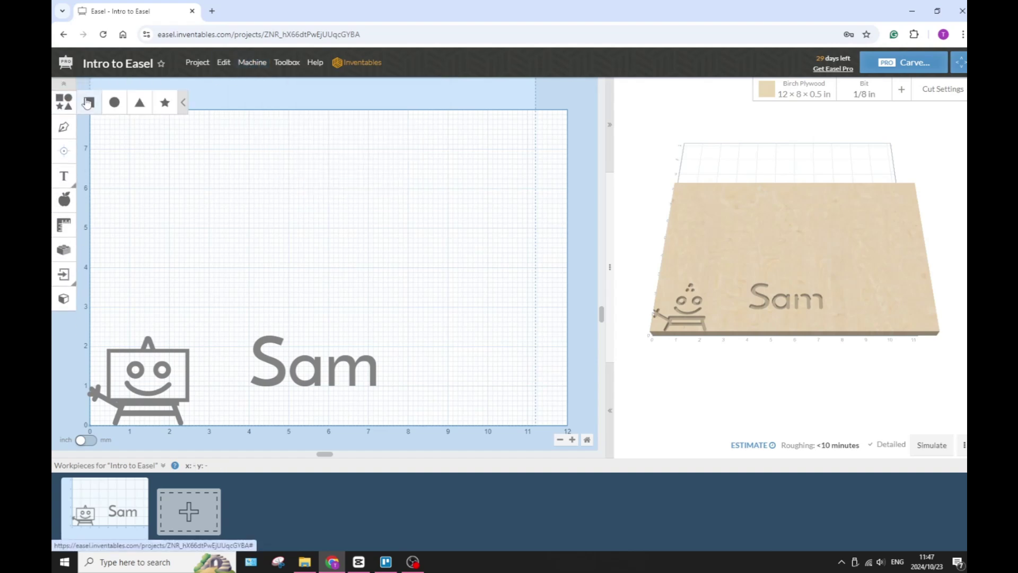
- Add a 2-inch square from Shapes and move it to the board's upper left above the robot
{"action": "left_click", "coordinate": [183, 103]}
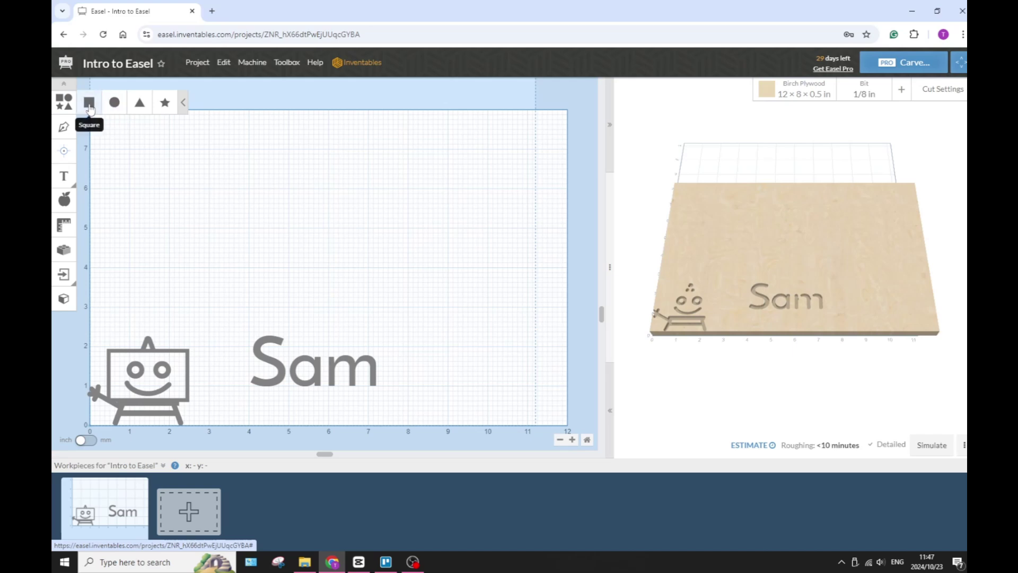
{"action": "left_click", "coordinate": [89, 103]}
{"action": "left_click_drag", "start_coordinate": [175, 347], "coordinate": [279, 186]}
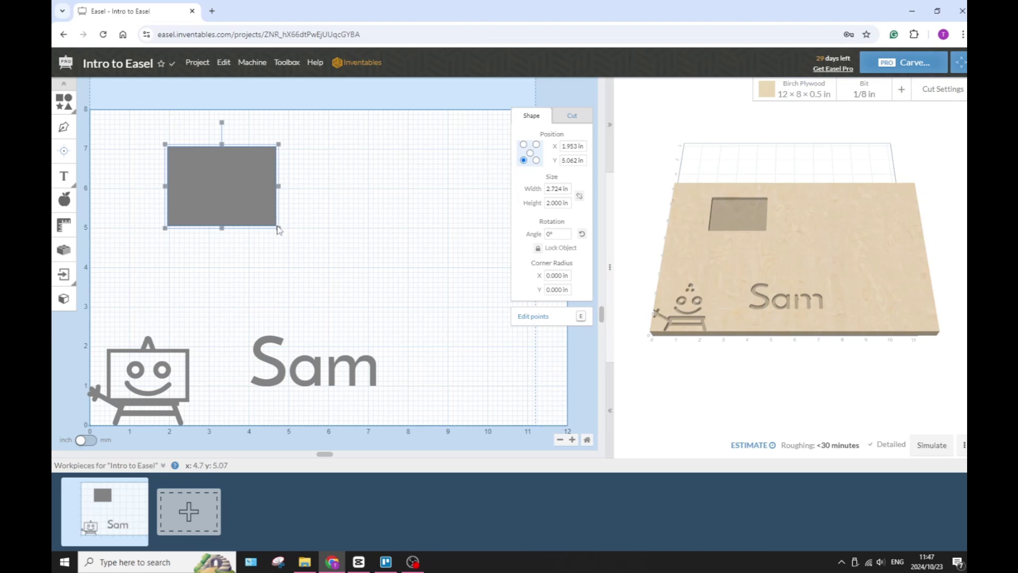
- Stretch the rectangle to about 3.3 × 2.25 in, then raise and enlarge Sam to about 4.7 in wide
{"action": "left_click_drag", "start_coordinate": [279, 229], "coordinate": [295, 240]}
{"action": "left_click", "coordinate": [322, 317]}
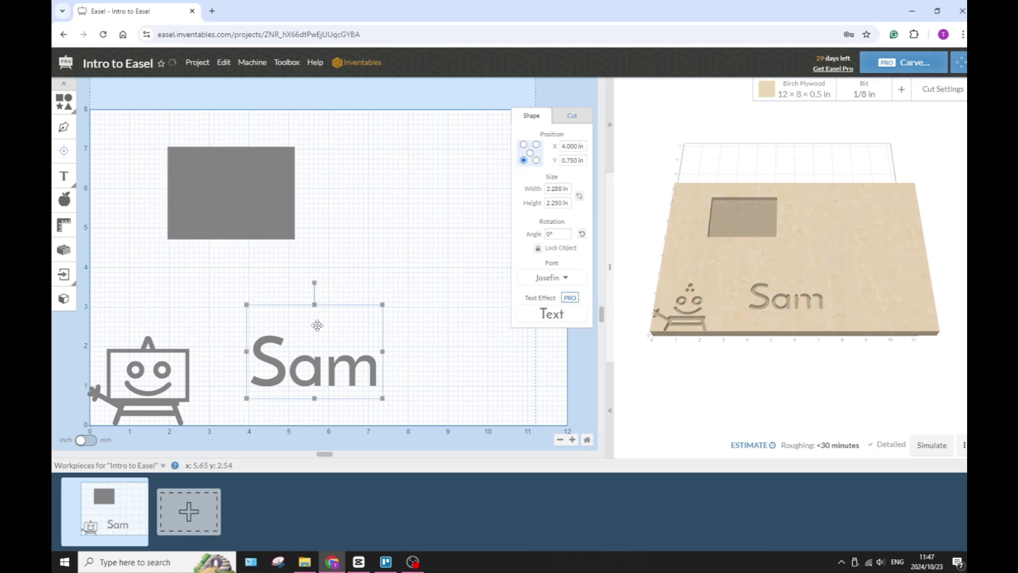
{"action": "left_click_drag", "start_coordinate": [381, 308], "coordinate": [476, 251]}
{"action": "left_click_drag", "start_coordinate": [382, 336], "coordinate": [325, 293]}
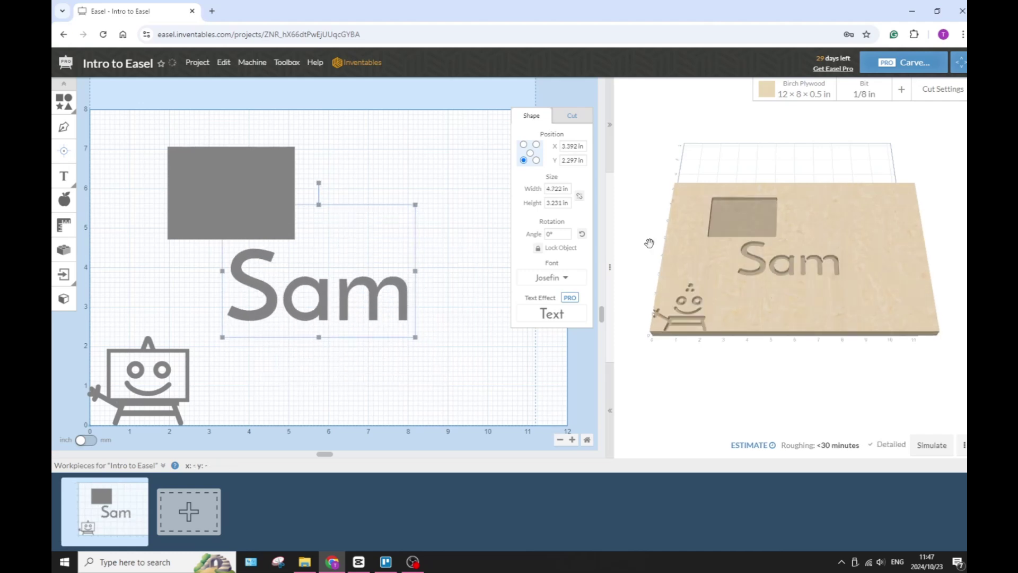
- Change the SAM text font to Amatic SC and nudge it slightly lower
{"action": "left_click", "coordinate": [552, 277]}
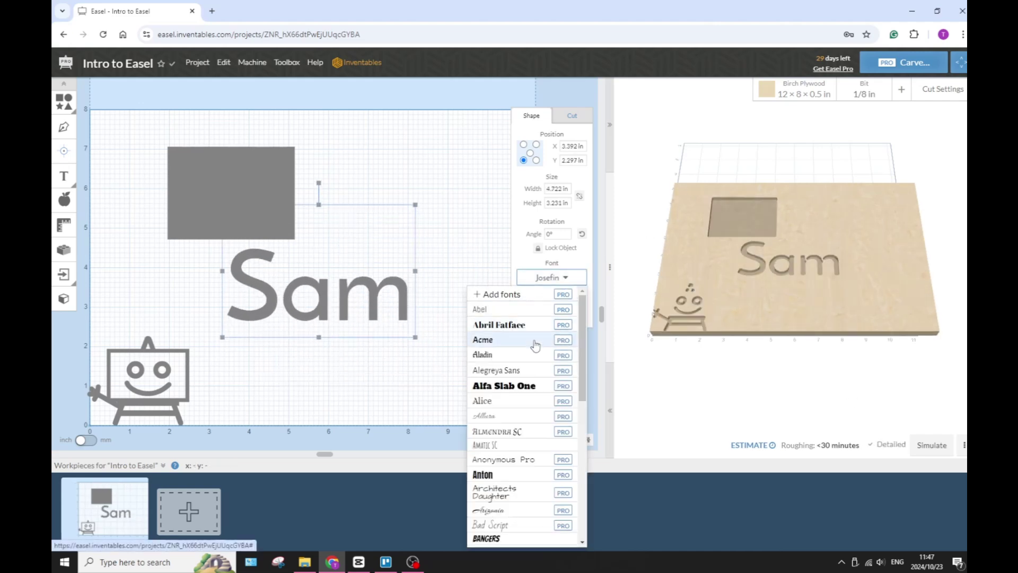
{"action": "left_click", "coordinate": [515, 450]}
{"action": "double_click", "coordinate": [359, 311]}
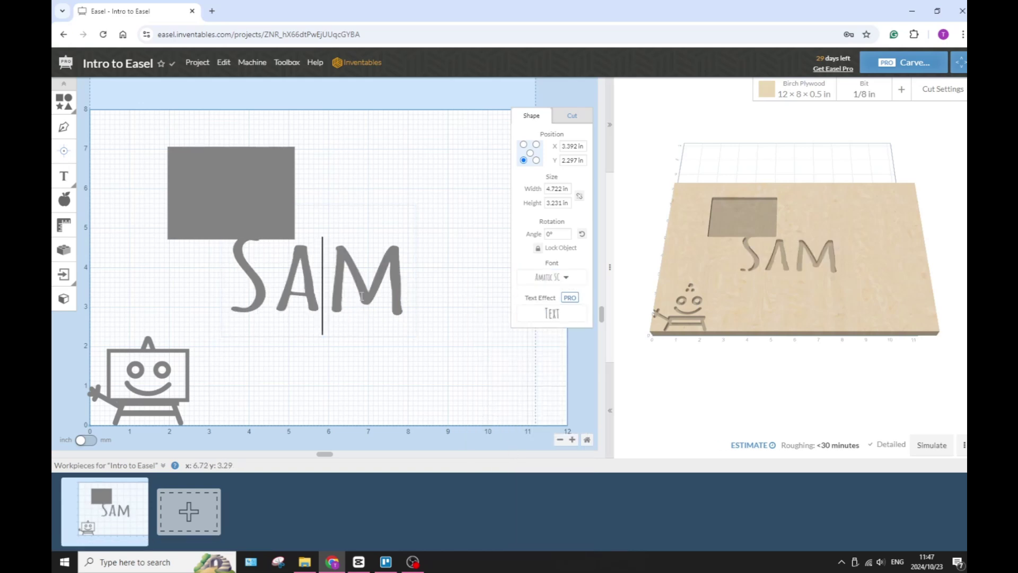
{"action": "left_click", "coordinate": [387, 168]}
{"action": "left_click_drag", "start_coordinate": [360, 245], "coordinate": [361, 252]}
- Enlarge the robot drawing to about 3.1 × 3.4 inches
{"action": "left_click", "coordinate": [135, 384]}
{"action": "left_click", "coordinate": [141, 368]}
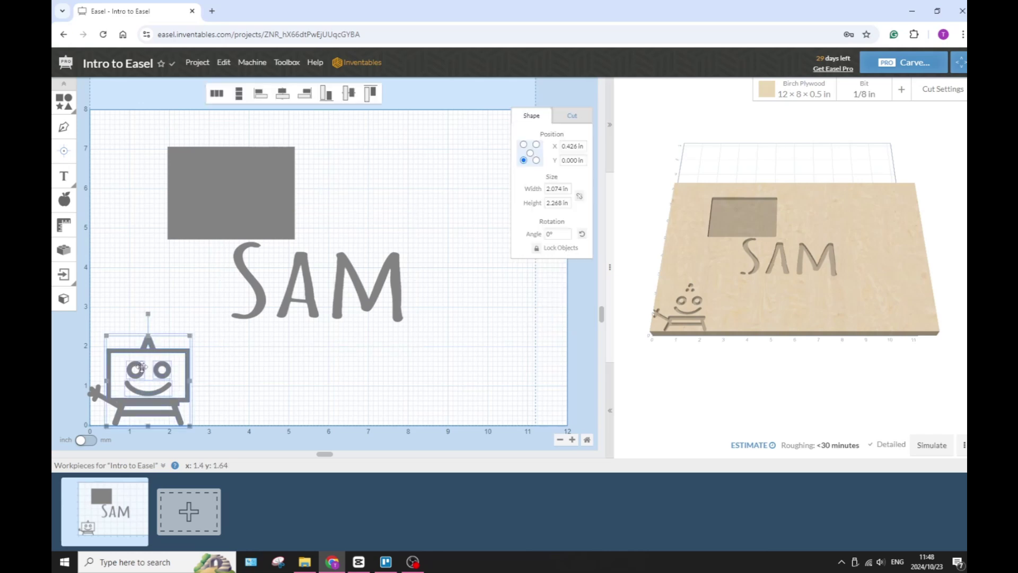
{"action": "mouse_move", "coordinate": [192, 333]}
{"action": "left_mouse_down"}
{"action": "mouse_move", "coordinate": [228, 297]}
{"action": "mouse_move", "coordinate": [247, 305]}
{"action": "left_mouse_up"}
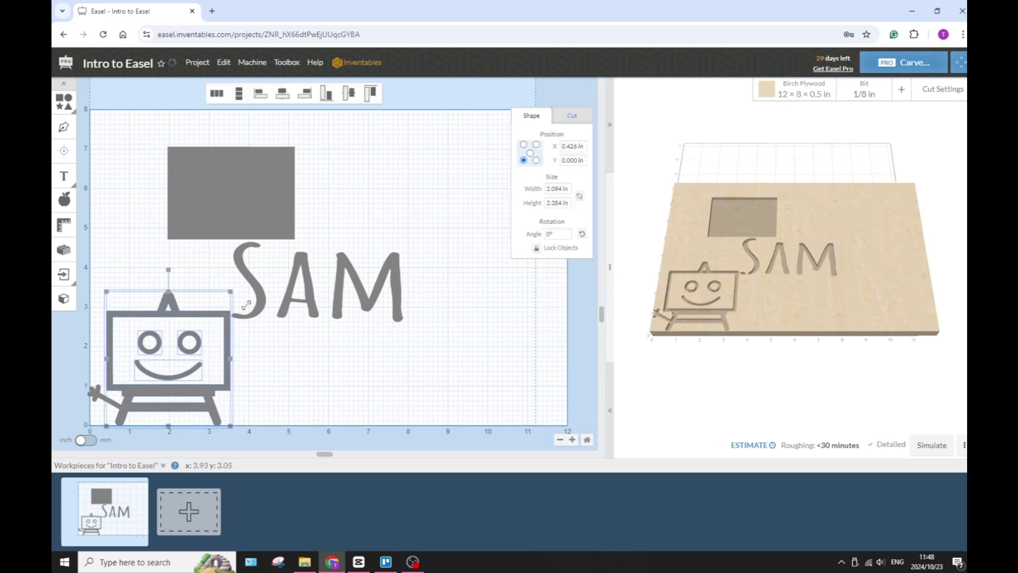
- Open the Design Library and scroll down through its design categories
{"action": "left_click", "coordinate": [305, 289]}
{"action": "left_click", "coordinate": [64, 199]}
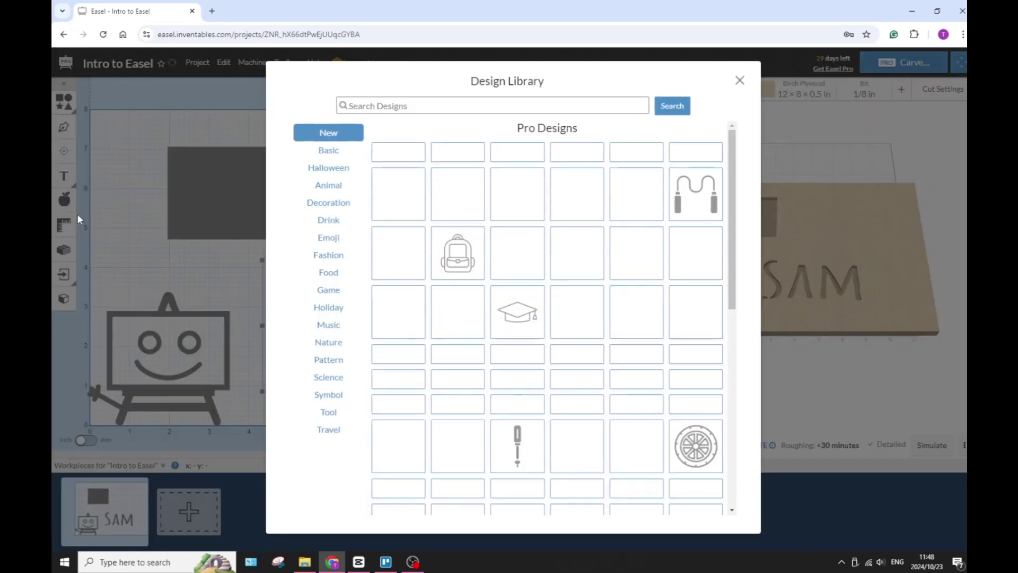
{"action": "scroll", "coordinate": [408, 406], "scroll_direction": "down", "scroll_amount": 1}
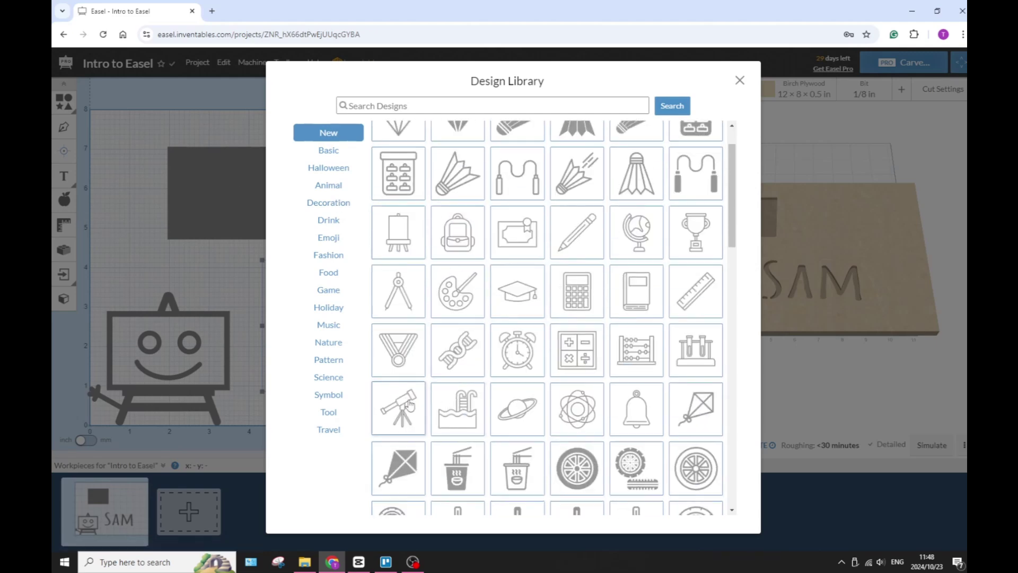
{"action": "scroll", "coordinate": [662, 299], "scroll_direction": "down", "scroll_amount": 1}
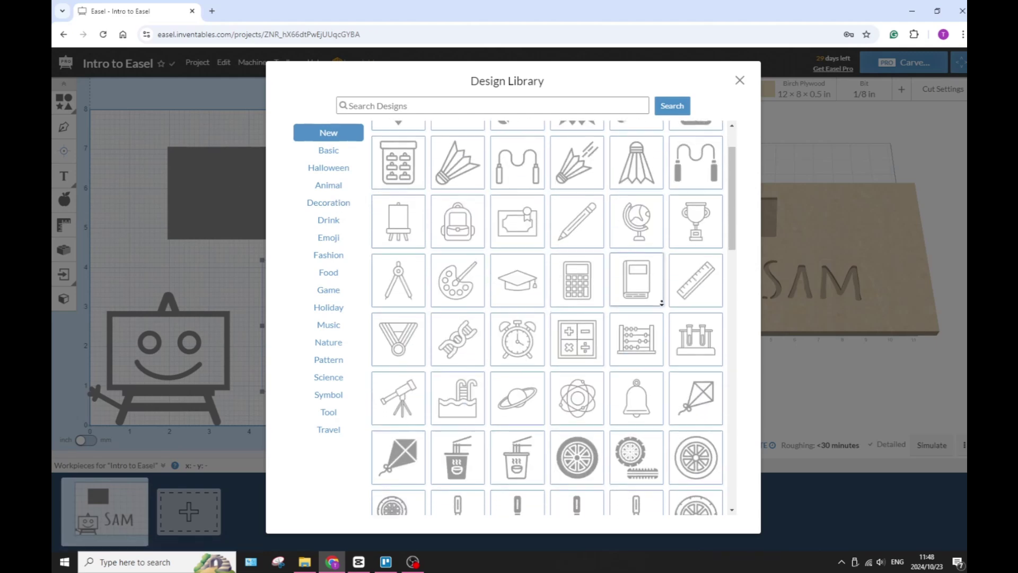
{"action": "scroll", "coordinate": [662, 299], "scroll_direction": "down", "scroll_amount": 3}
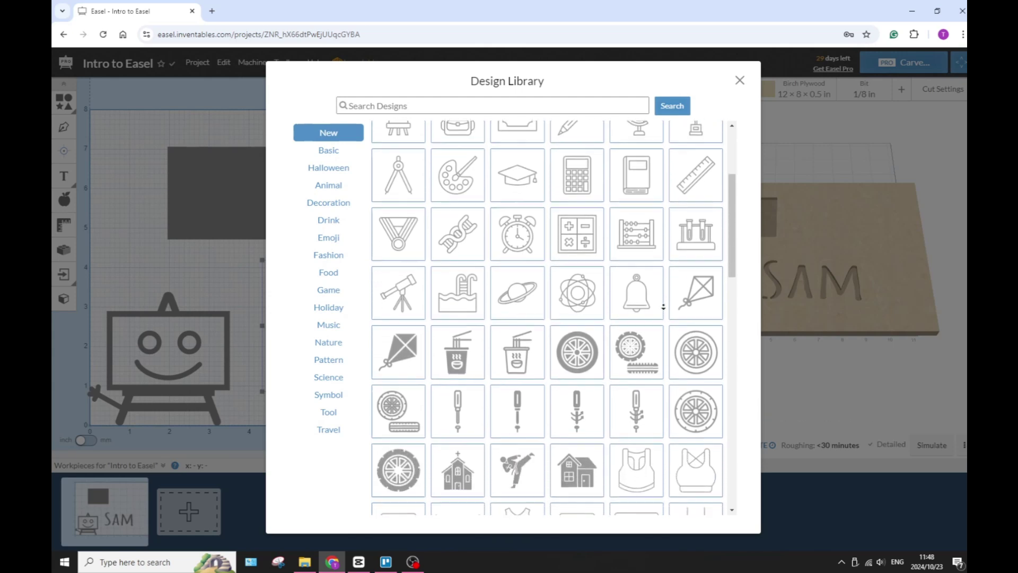
{"action": "scroll", "coordinate": [663, 311], "scroll_direction": "down", "scroll_amount": 6}
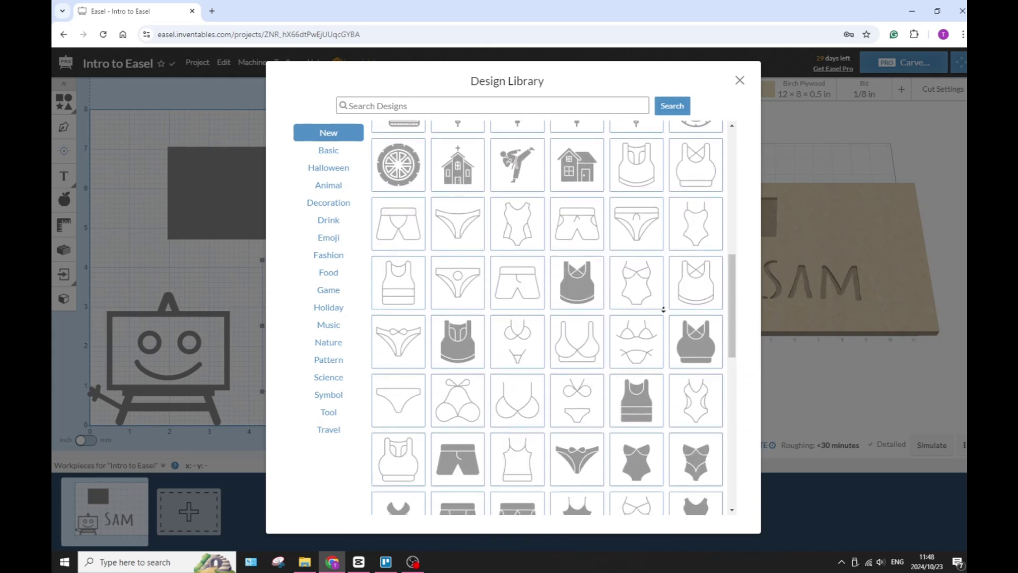
{"action": "scroll", "coordinate": [663, 310], "scroll_direction": "down", "scroll_amount": 3}
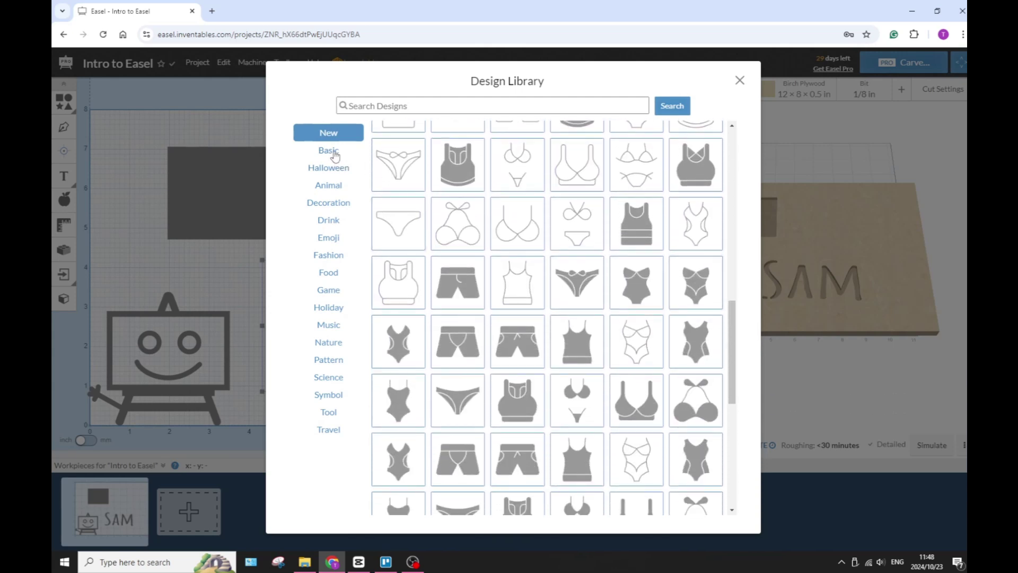
- Browse the Basic, Halloween and Food categories, then pick the Science atom to see its cut types
{"action": "left_click", "coordinate": [328, 150]}
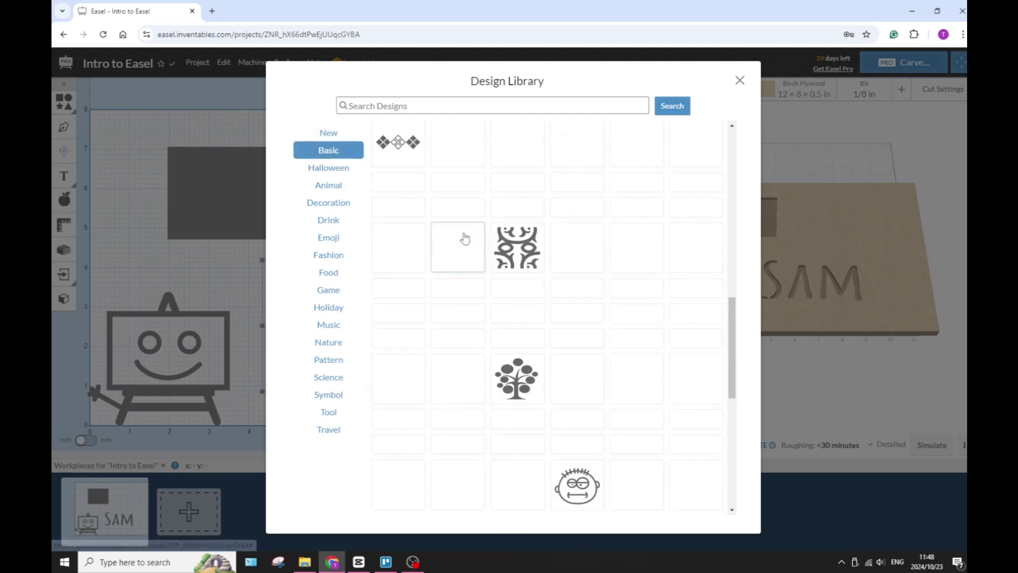
{"action": "left_click", "coordinate": [330, 169]}
{"action": "left_click", "coordinate": [331, 273]}
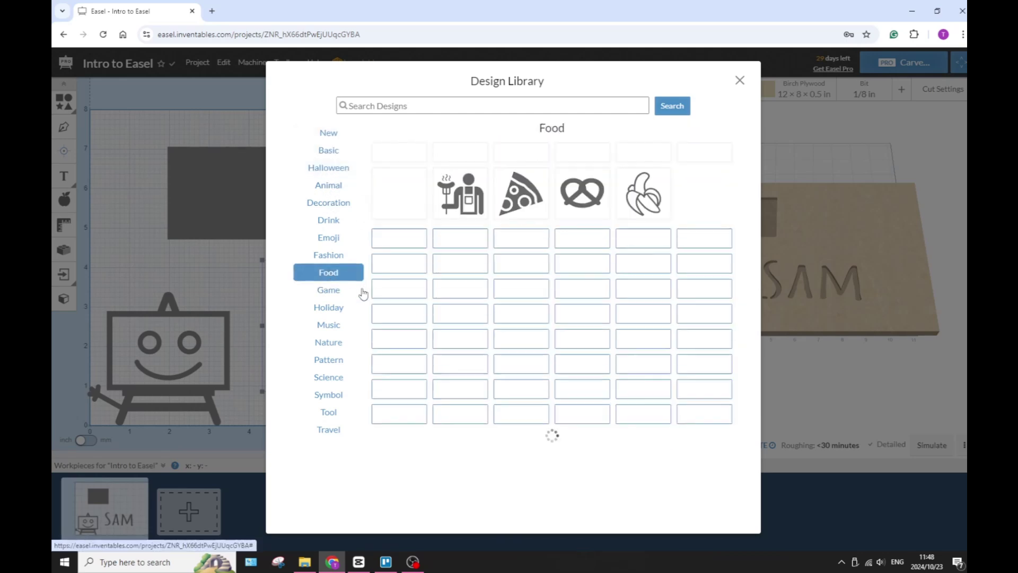
{"action": "scroll", "coordinate": [586, 333], "scroll_direction": "down", "scroll_amount": 10}
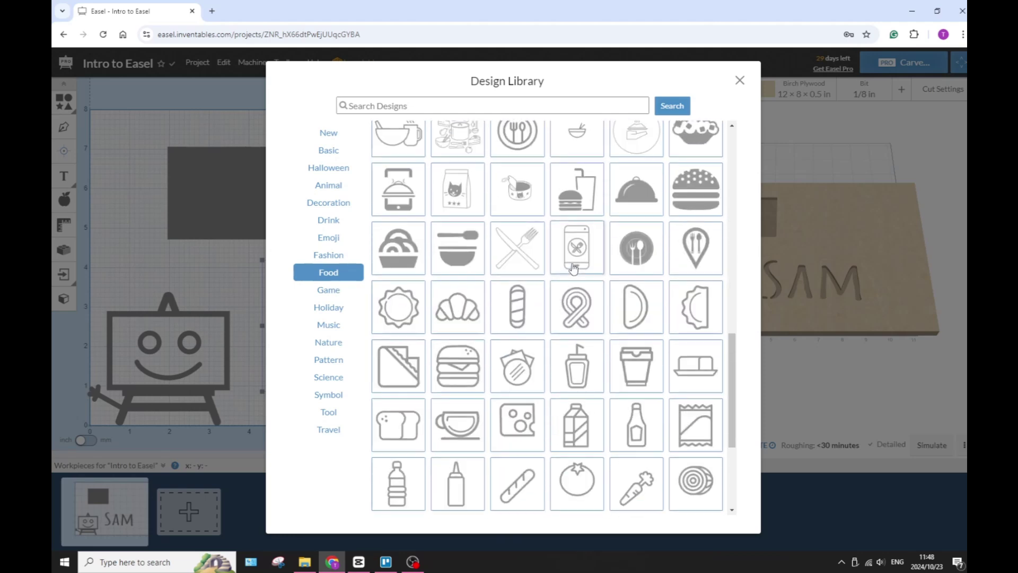
{"action": "left_click", "coordinate": [337, 379]}
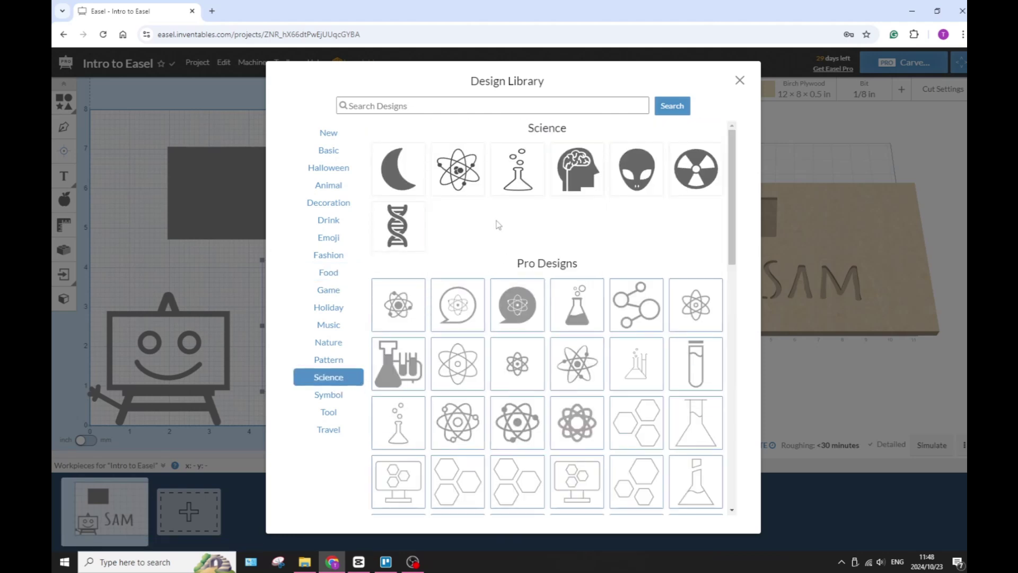
{"action": "left_click", "coordinate": [457, 169]}
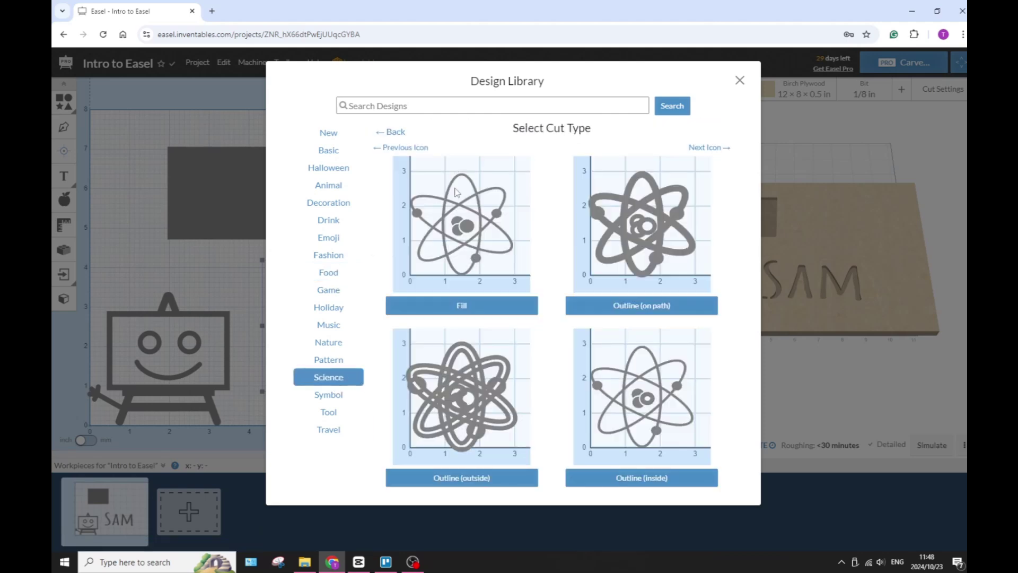
- Place the atom as a Fill design and enlarge it to about 12.84 in across the board
{"action": "left_click", "coordinate": [463, 306]}
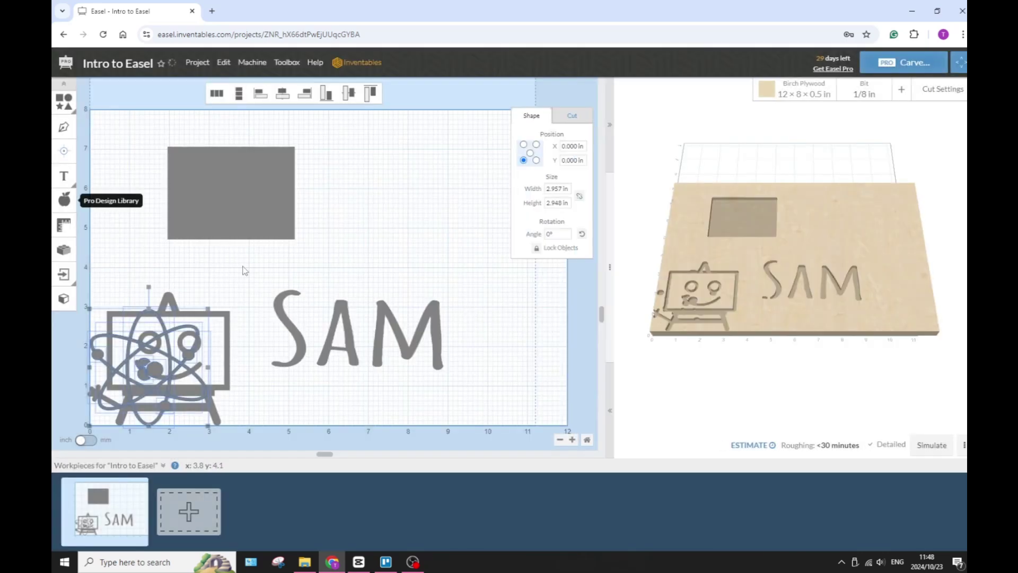
{"action": "left_click_drag", "start_coordinate": [165, 355], "coordinate": [334, 245]}
{"action": "left_click_drag", "start_coordinate": [377, 198], "coordinate": [565, 133]}
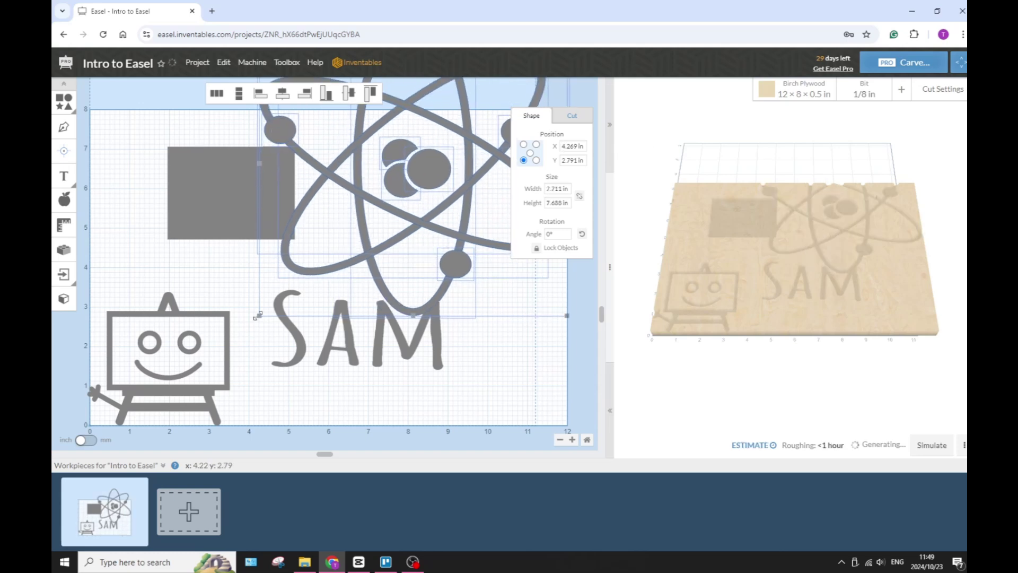
{"action": "left_click_drag", "start_coordinate": [258, 315], "coordinate": [52, 516]}
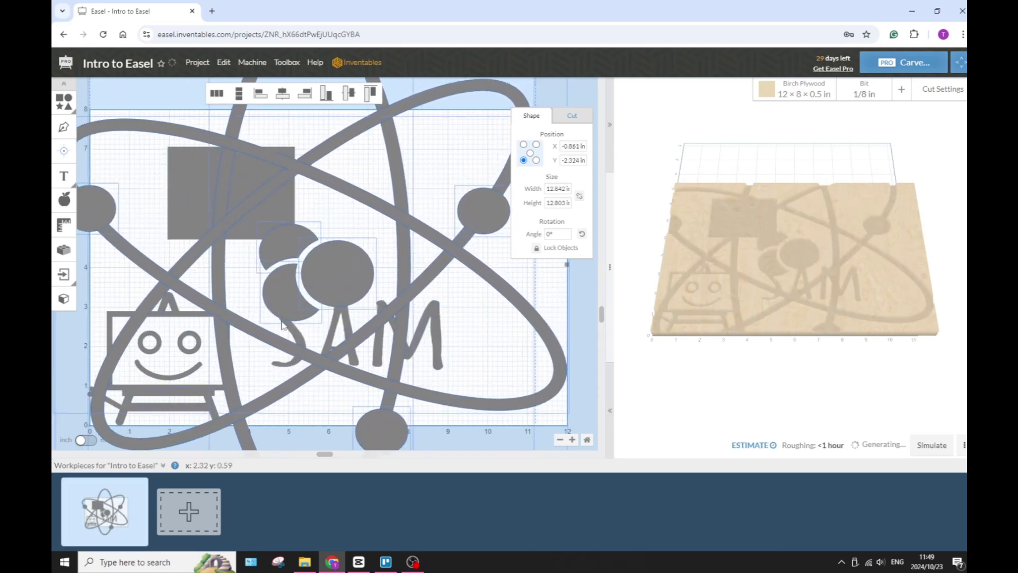
{"action": "left_click_drag", "start_coordinate": [378, 274], "coordinate": [342, 326]}
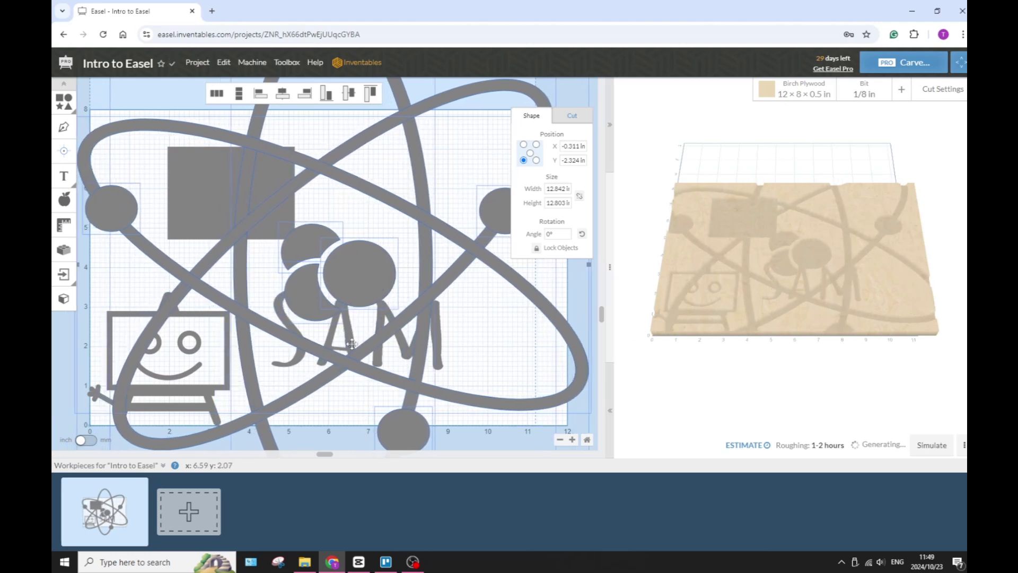
- Shrink SAM to about 2.59 in wide in the lower-right corner, then open the App Library
{"action": "left_click", "coordinate": [349, 342]}
{"action": "left_click_drag", "start_coordinate": [349, 342], "coordinate": [473, 362]}
{"action": "left_click_drag", "start_coordinate": [582, 413], "coordinate": [490, 351]}
{"action": "left_click_drag", "start_coordinate": [456, 318], "coordinate": [510, 359]}
{"action": "left_click", "coordinate": [63, 150]}
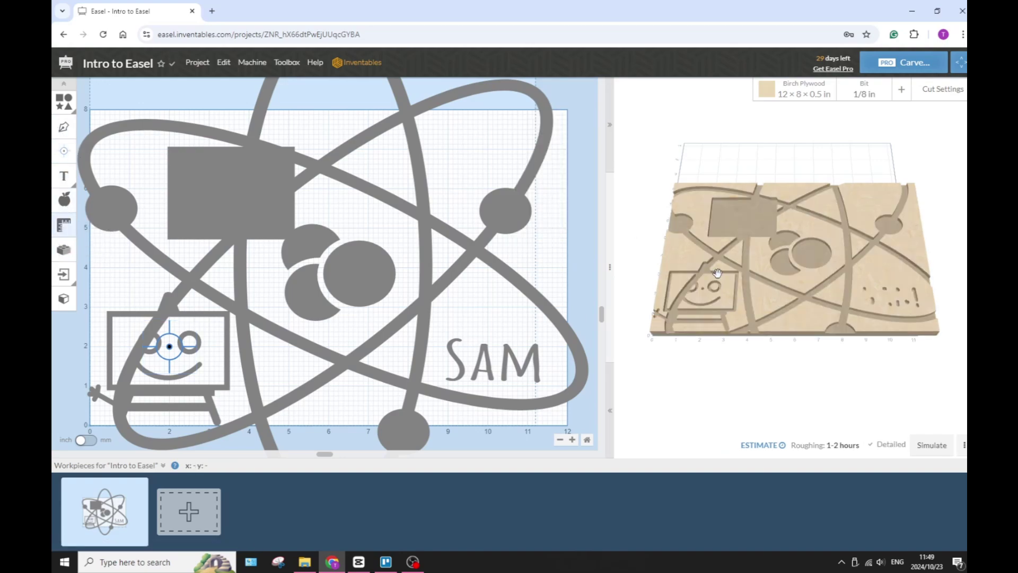
{"action": "left_click", "coordinate": [65, 251]}
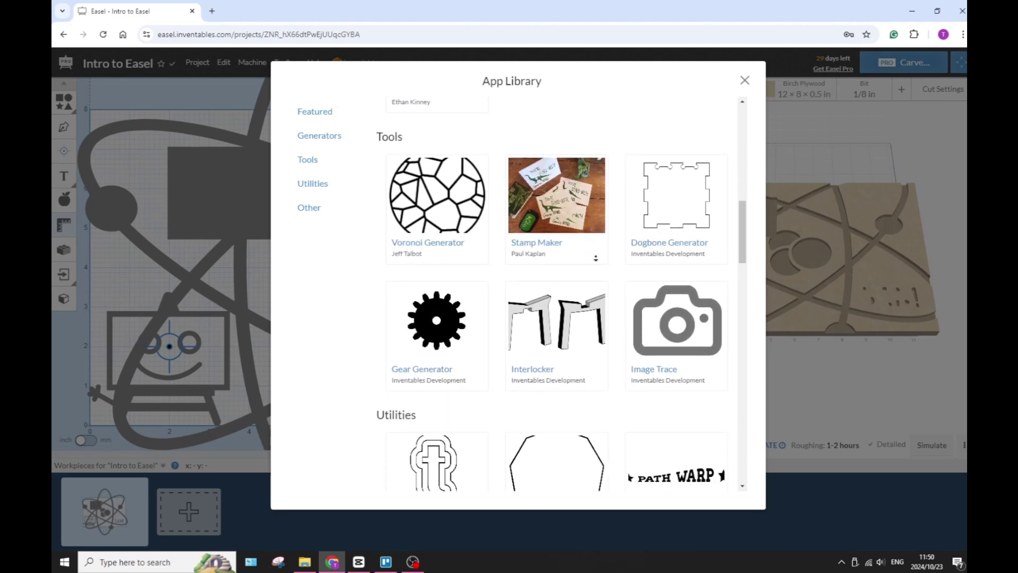
- Scroll the App Library, jump to the Generators, Tools and Other sections, then close it
{"action": "scroll", "coordinate": [595, 258], "scroll_direction": "down", "scroll_amount": 2}
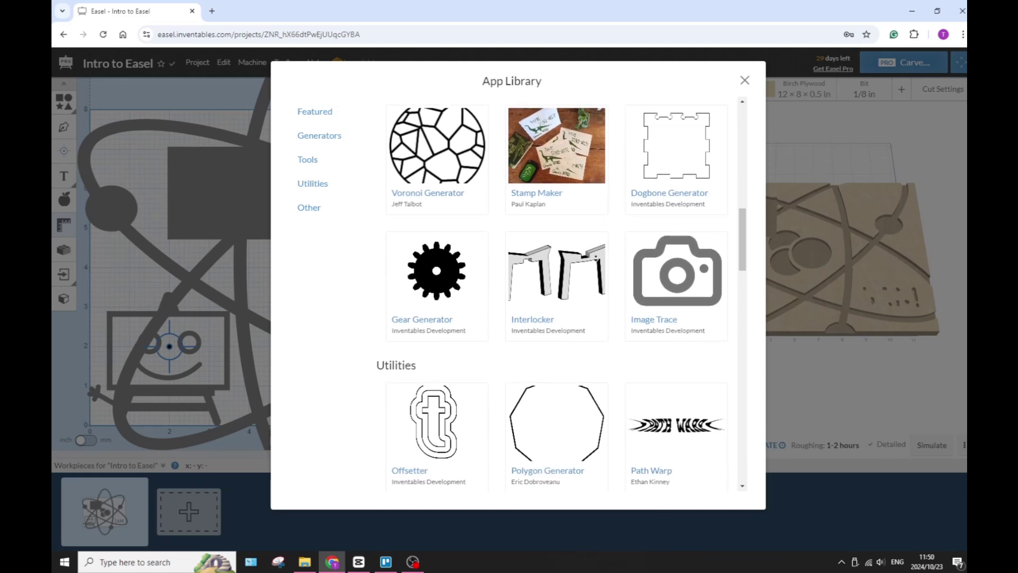
{"action": "scroll", "coordinate": [595, 258], "scroll_direction": "down", "scroll_amount": 2}
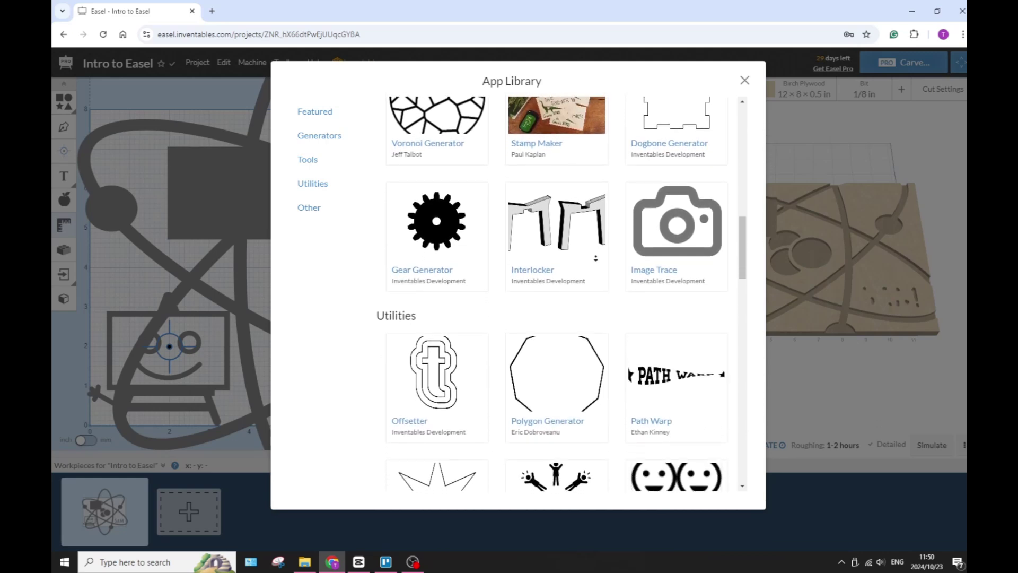
{"action": "scroll", "coordinate": [596, 259], "scroll_direction": "down", "scroll_amount": 2}
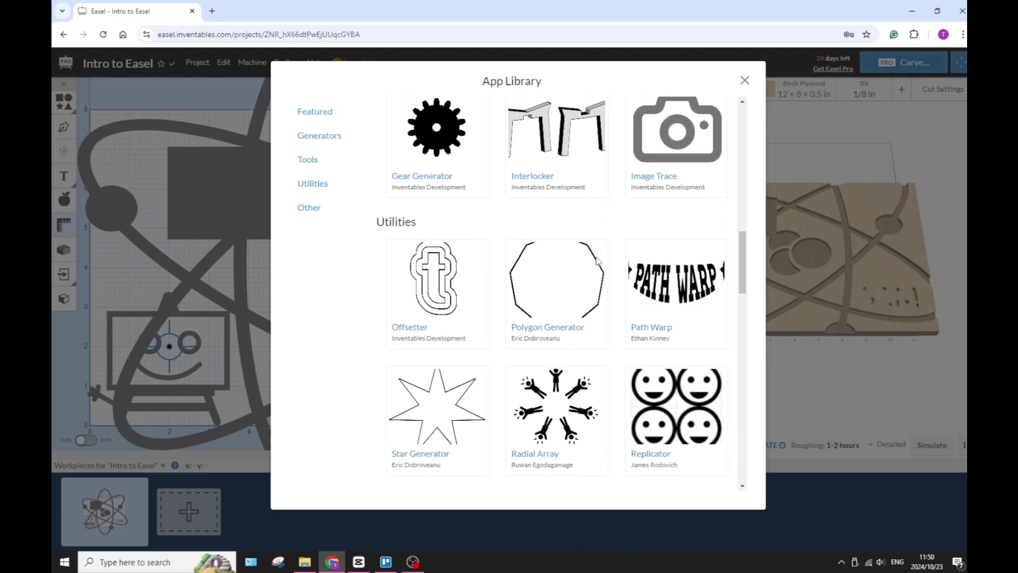
{"action": "left_click", "coordinate": [326, 136]}
{"action": "left_click", "coordinate": [308, 160]}
{"action": "left_click", "coordinate": [311, 208]}
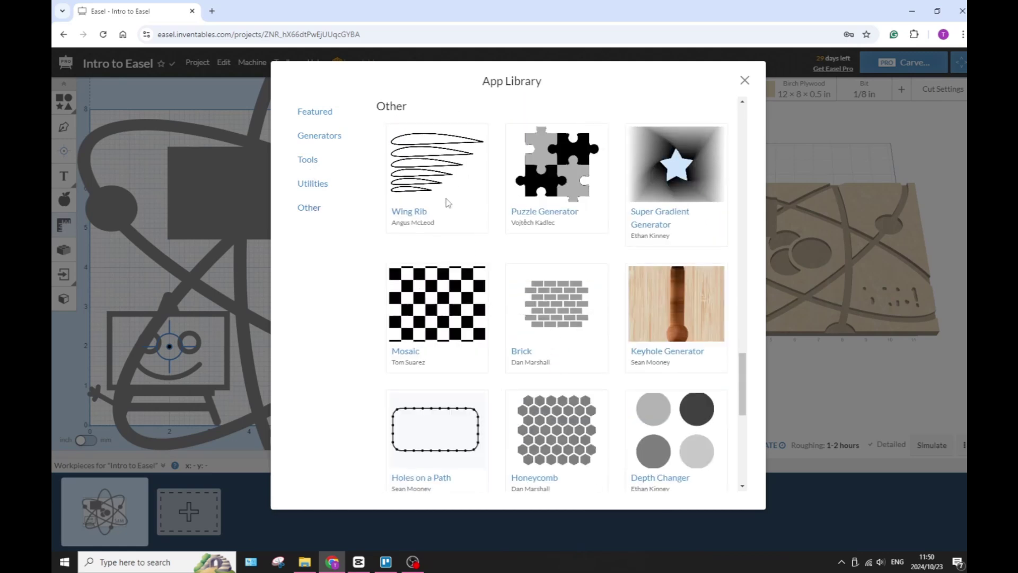
{"action": "left_click", "coordinate": [742, 82]}
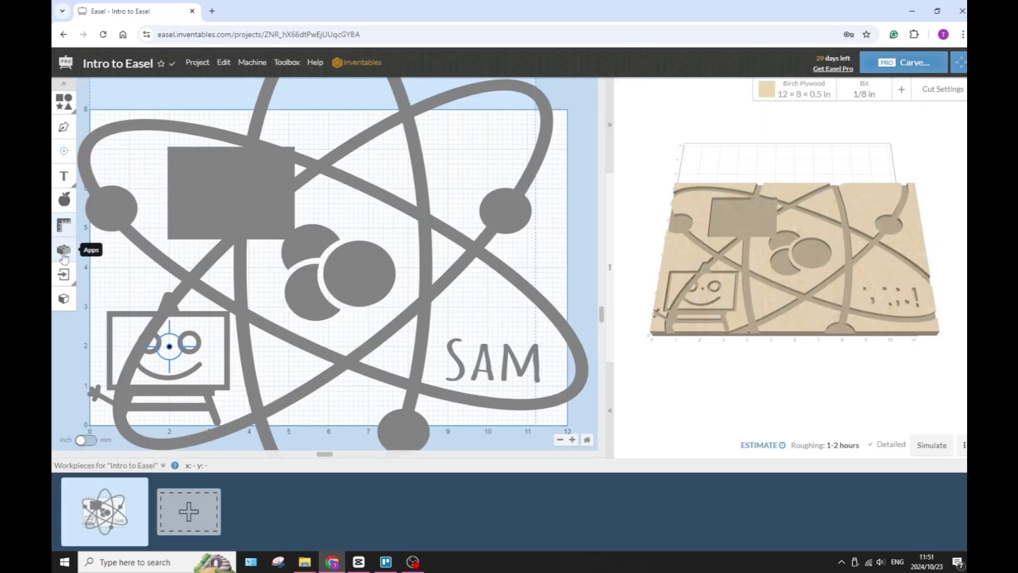
{"action": "left_click", "coordinate": [63, 300]}
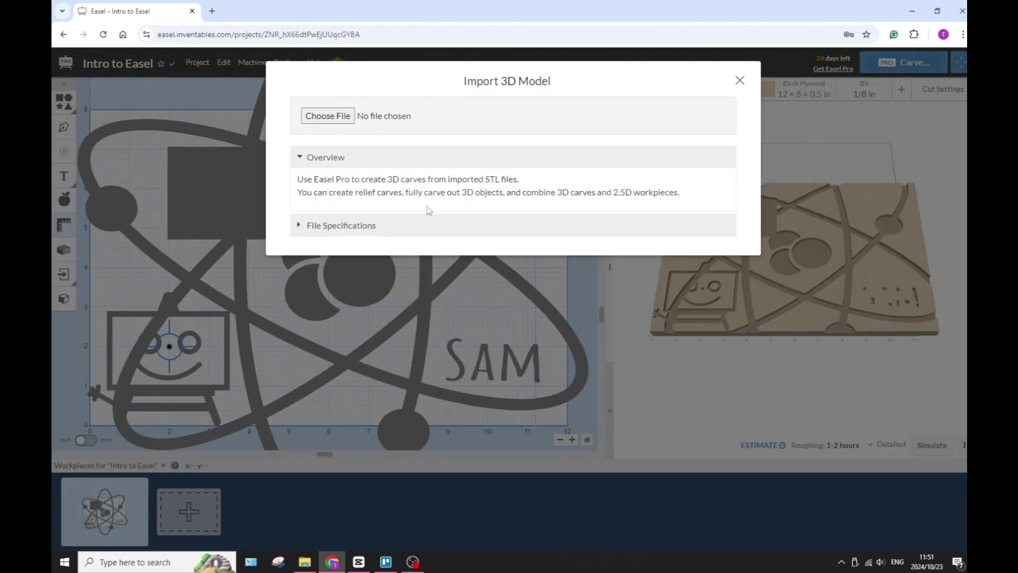
{"action": "left_click", "coordinate": [325, 226]}
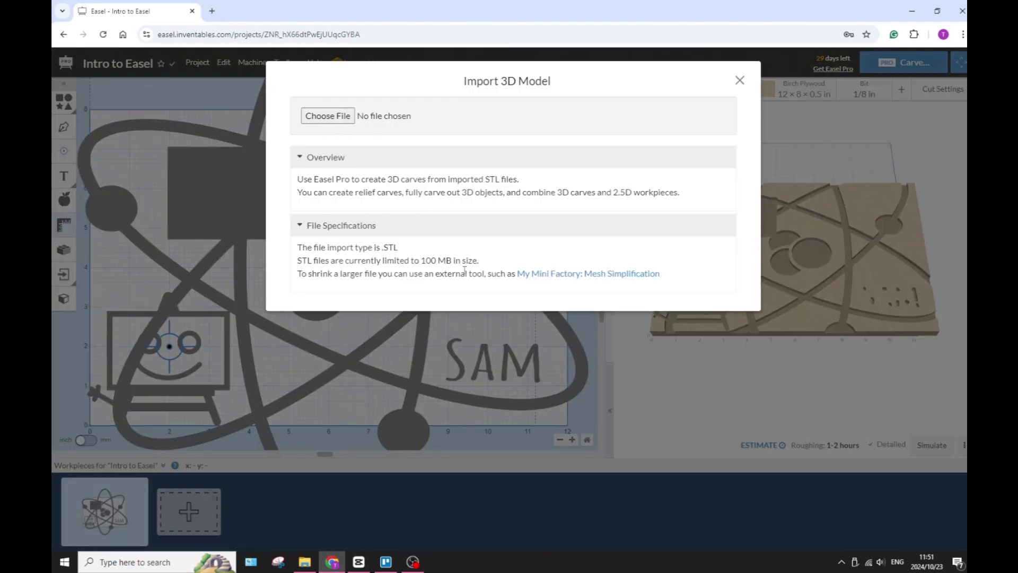
{"action": "left_click_drag", "start_coordinate": [672, 292], "coordinate": [295, 159]}
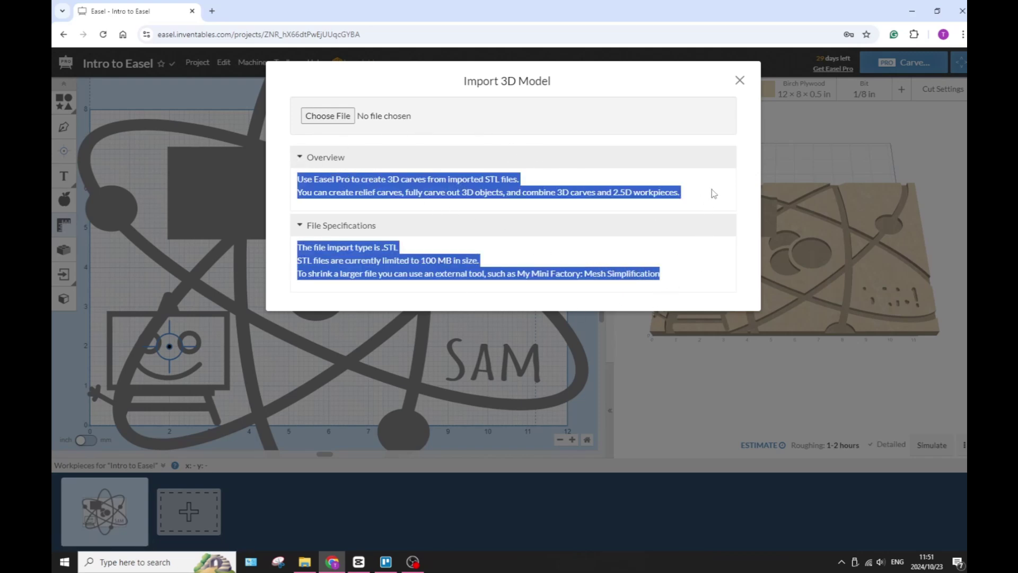
- Close the 3D model import window, open the account overview and view the Easel Pro plans
{"action": "left_click", "coordinate": [740, 81]}
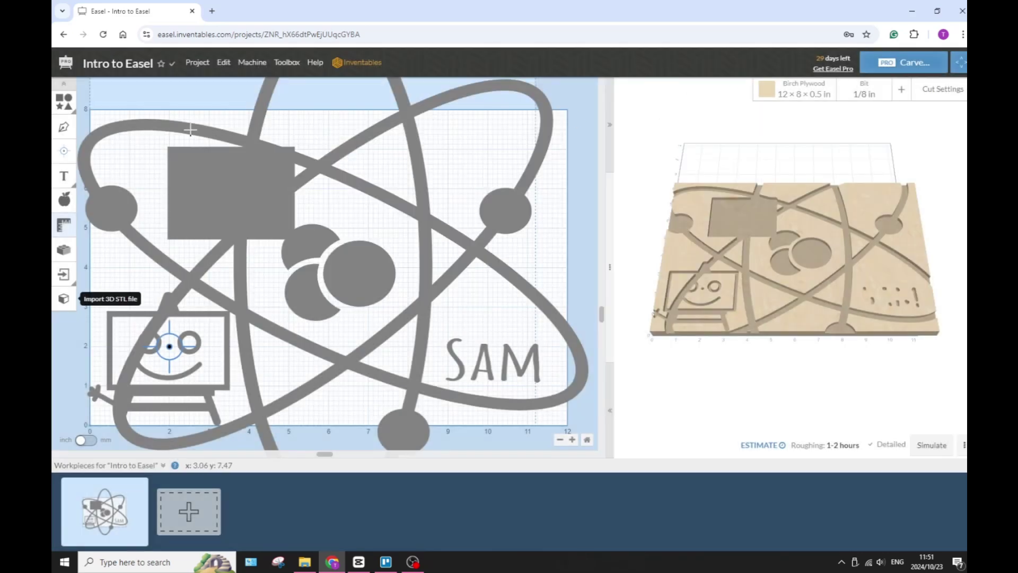
{"action": "left_click", "coordinate": [66, 61]}
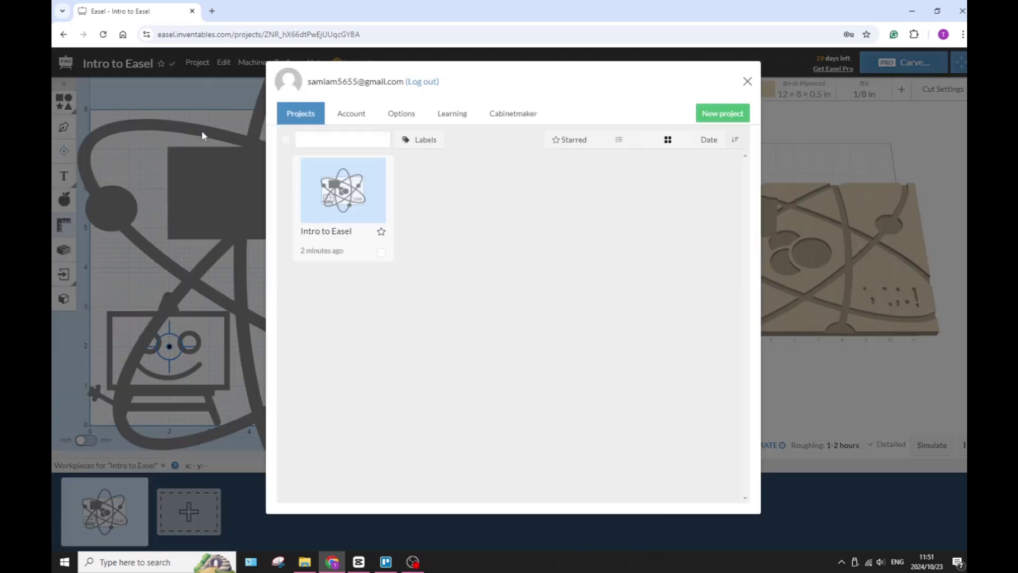
{"action": "left_click", "coordinate": [365, 114]}
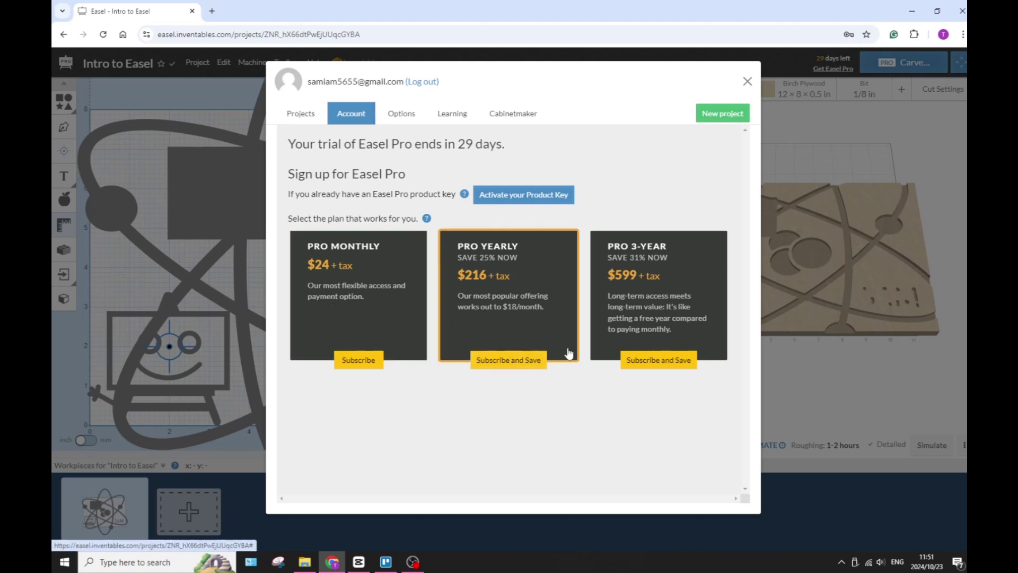
- View the Options, Learning and Cabinetmaker pages of the account window
{"action": "left_click", "coordinate": [401, 113]}
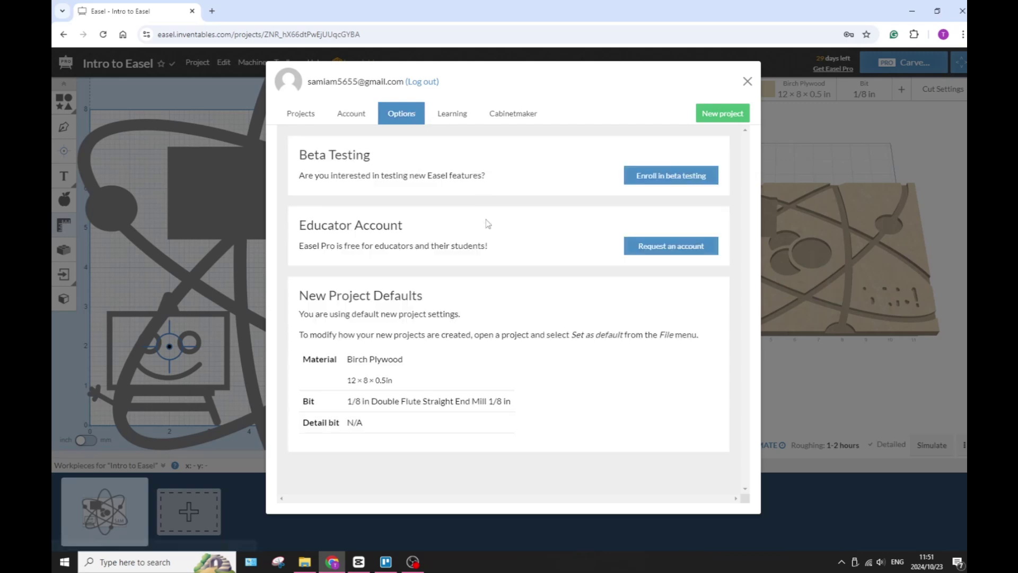
{"action": "left_click", "coordinate": [454, 116]}
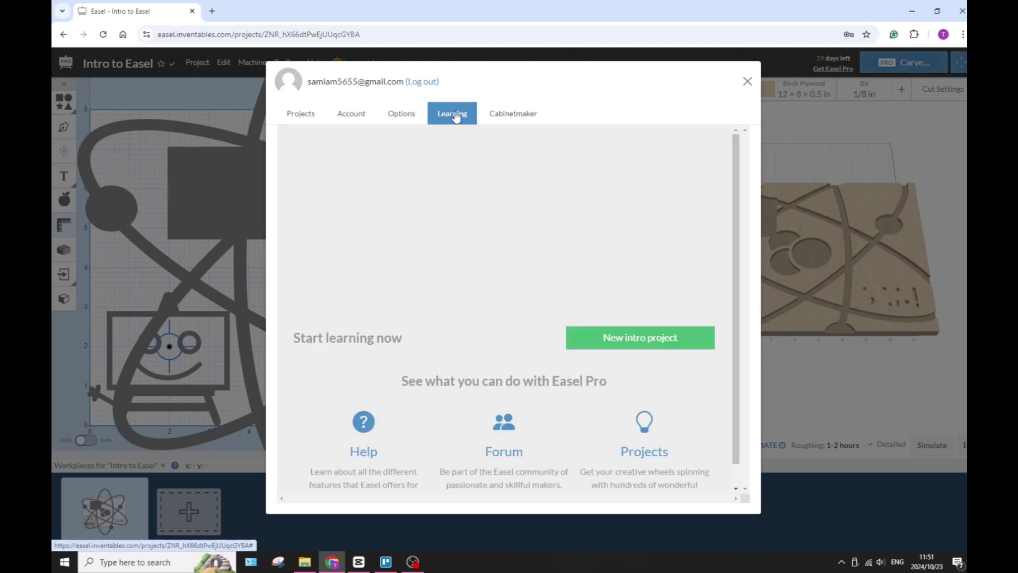
{"action": "left_click", "coordinate": [523, 120]}
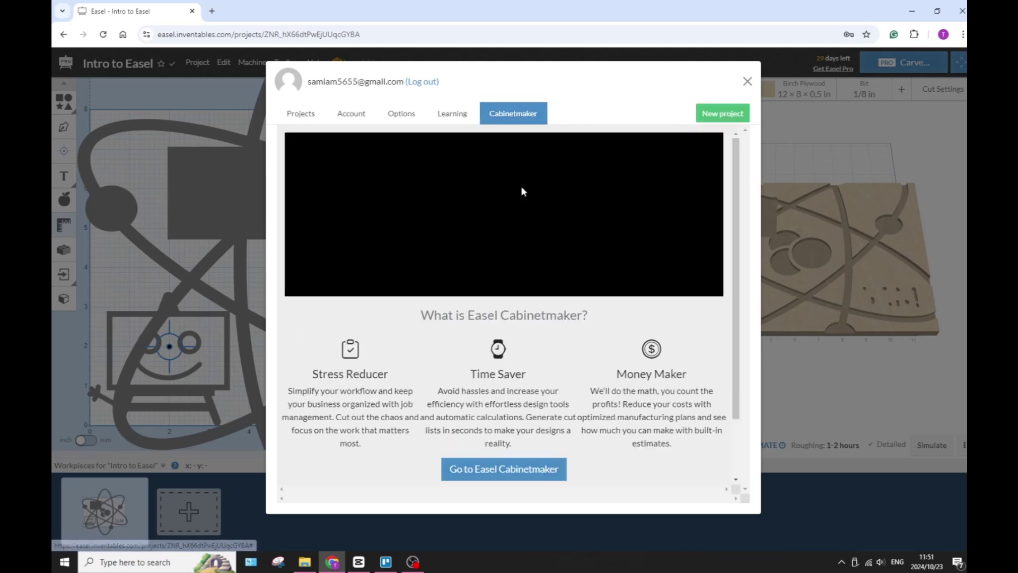
{"action": "scroll", "coordinate": [544, 307], "scroll_direction": "down", "scroll_amount": 2}
{"action": "scroll", "coordinate": [535, 370], "scroll_direction": "up", "scroll_amount": 2}
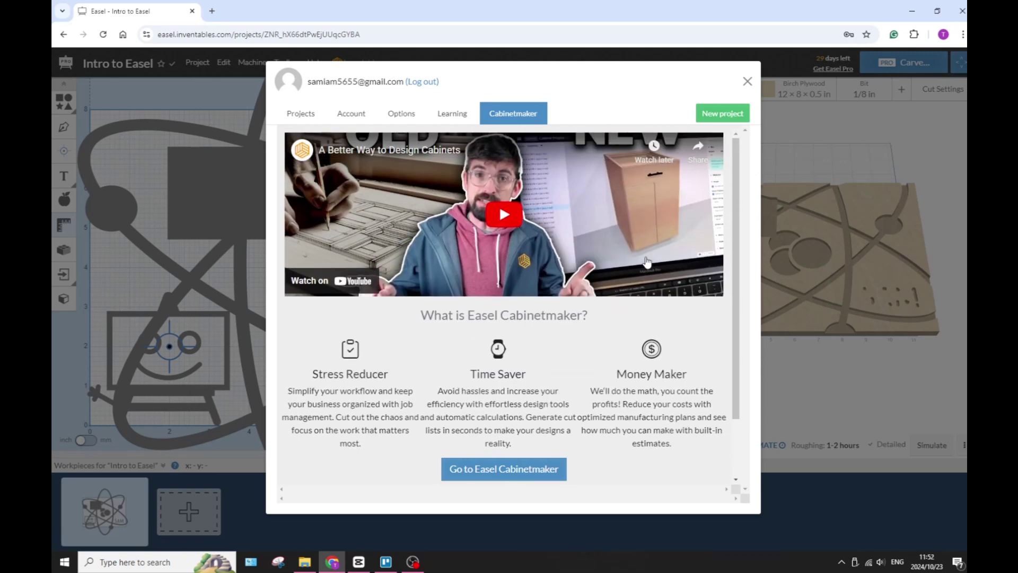